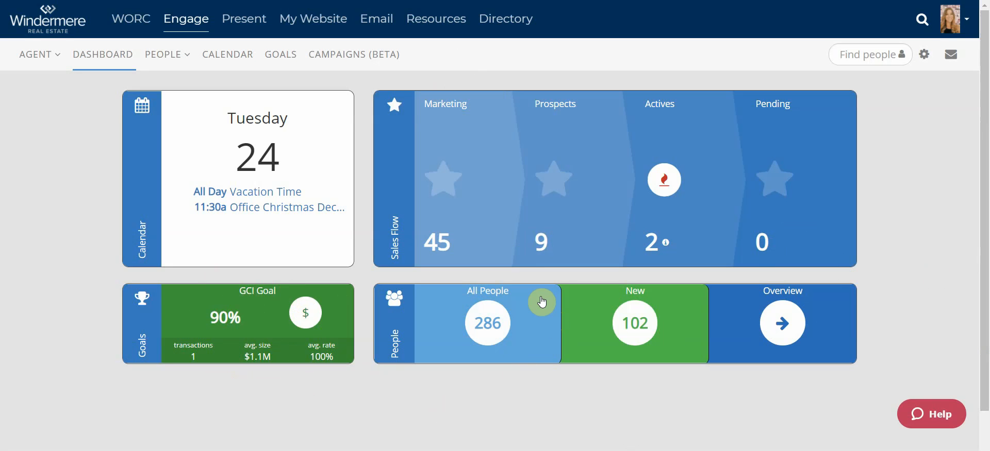
- Open the list of all people and open the profile of the first contact in it
left_click(504, 323)
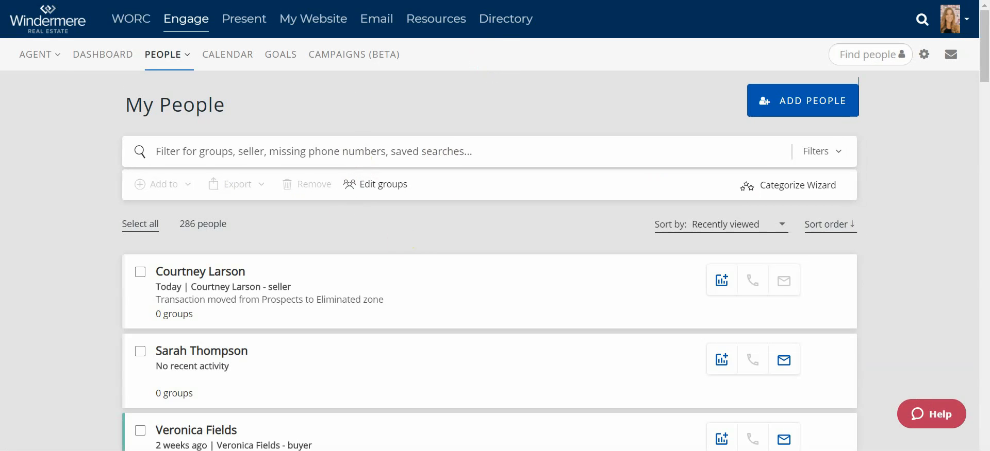
left_click(436, 155)
left_click(864, 54)
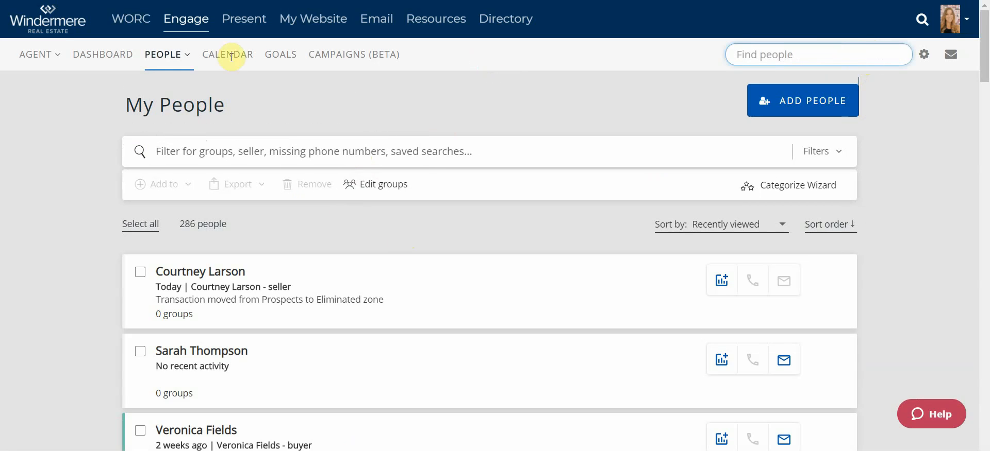
left_click(214, 275)
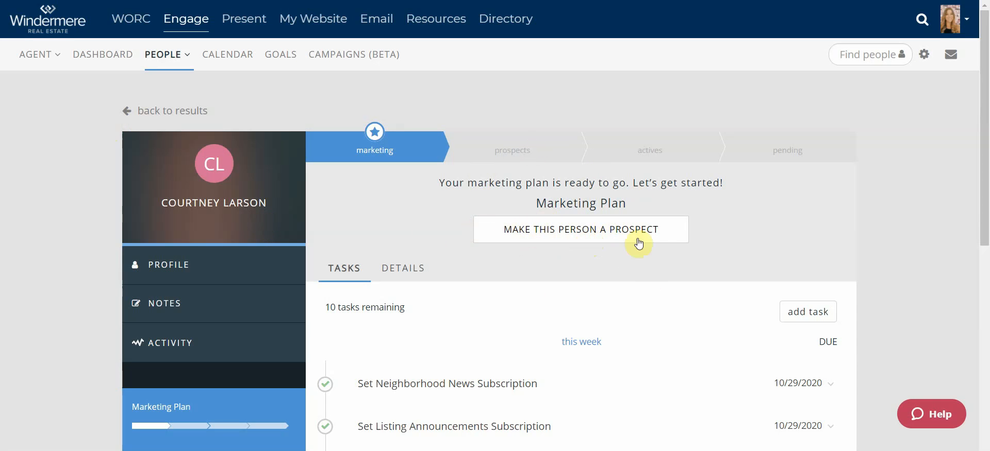
- Make the contact a prospect by creating a buyer transaction with the default transaction name
left_click(573, 226)
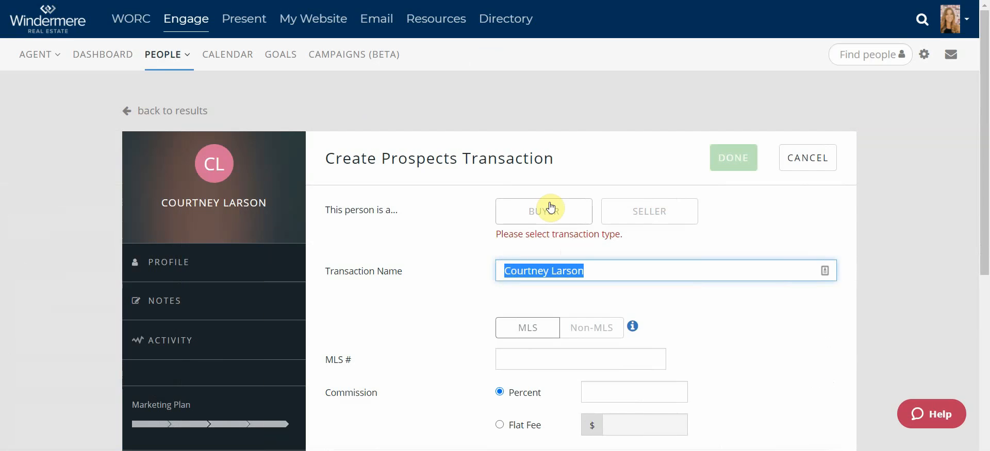
left_click(550, 208)
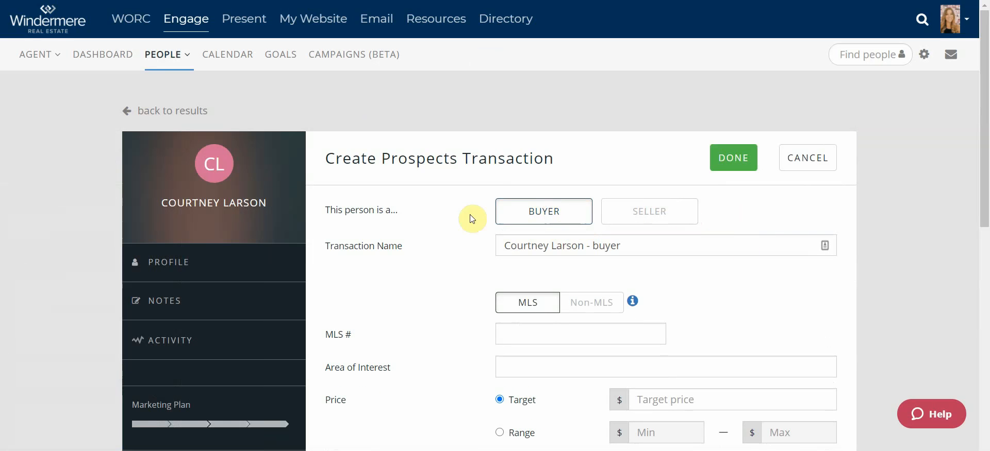
left_click(743, 166)
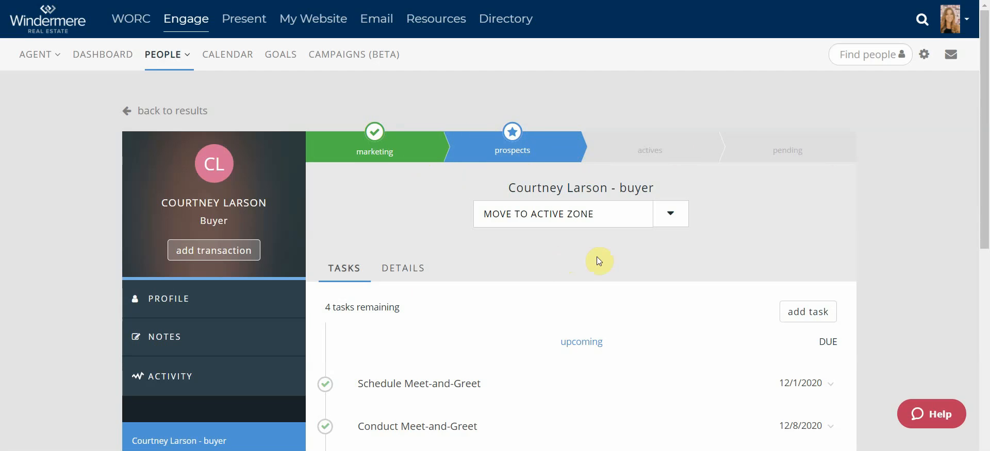
- Review the prospect tasks and move the buyer transaction forward to the Active zone
scroll(507, 343, "down", 1)
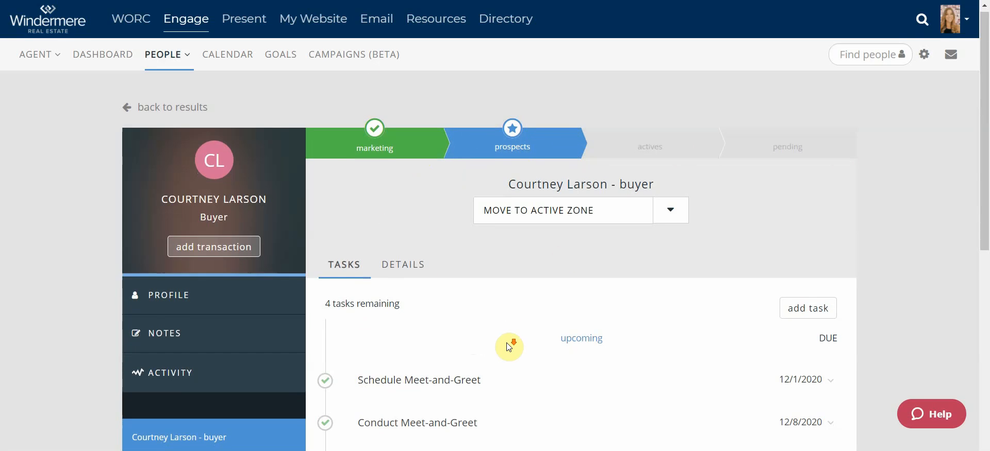
scroll(508, 344, "down", 6)
scroll(499, 141, "down", 2)
scroll(498, 143, "up", 1)
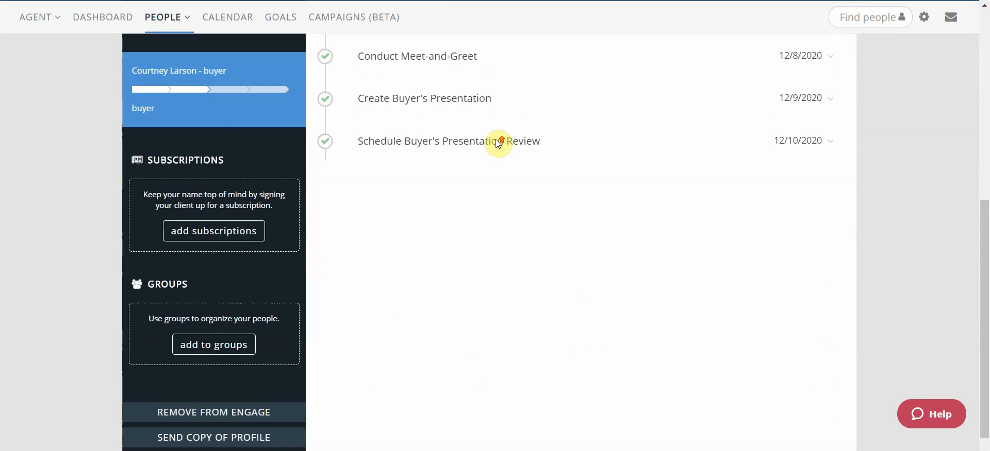
scroll(499, 143, "up", 7)
scroll(503, 205, "down", 4)
scroll(503, 212, "up", 4)
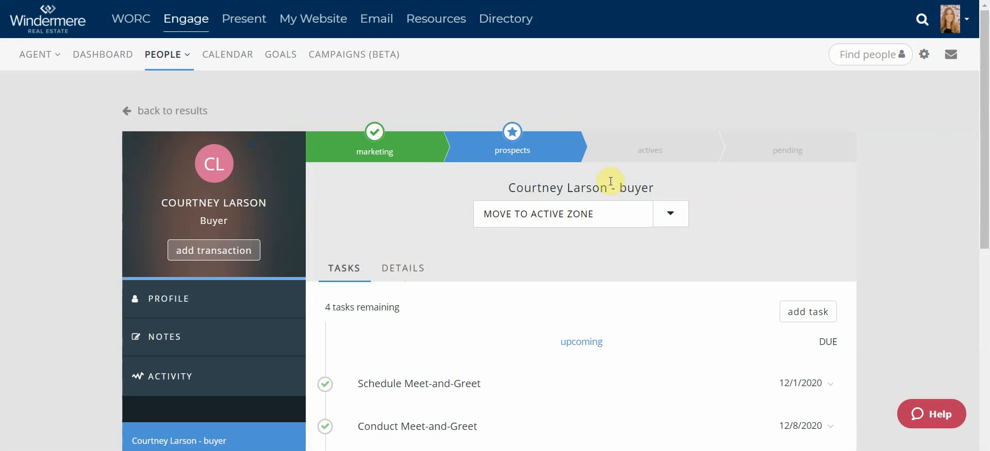
left_click(594, 211)
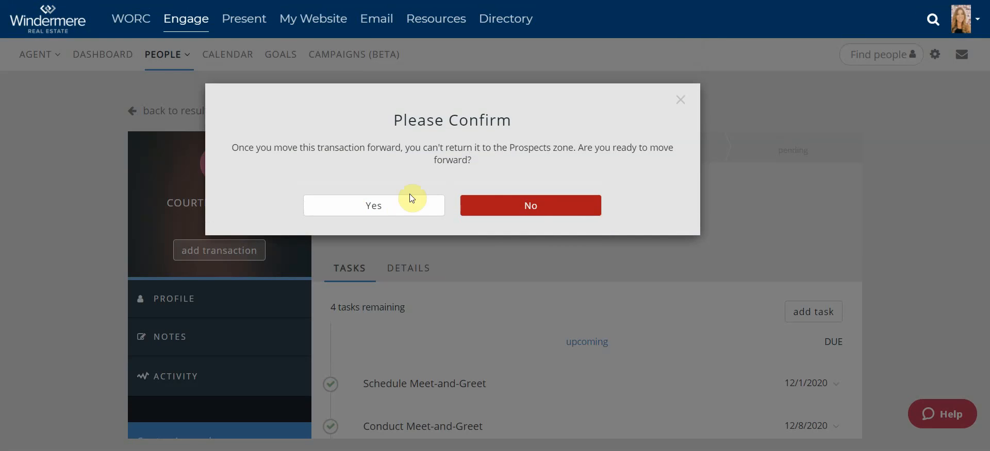
left_click(389, 205)
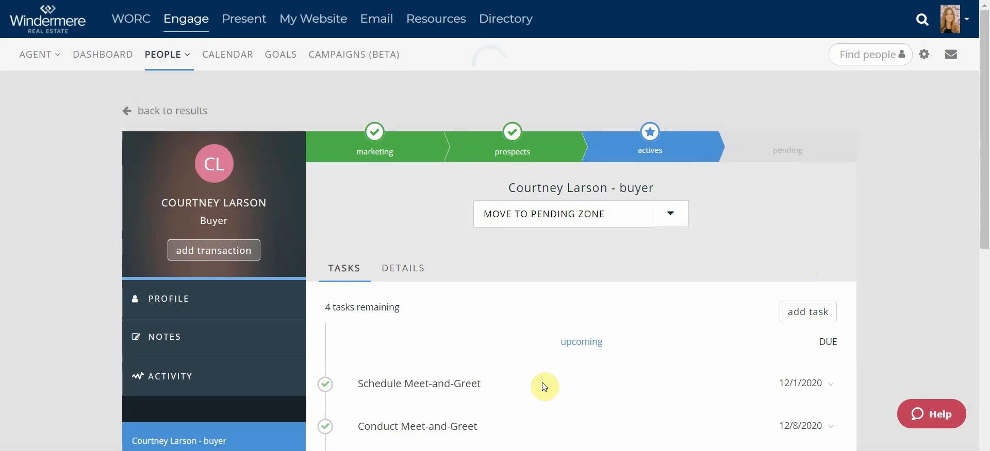
- Review the active-zone tasks and start an additional prospects transaction for the contact as a buyer
scroll(545, 352, "down", 3)
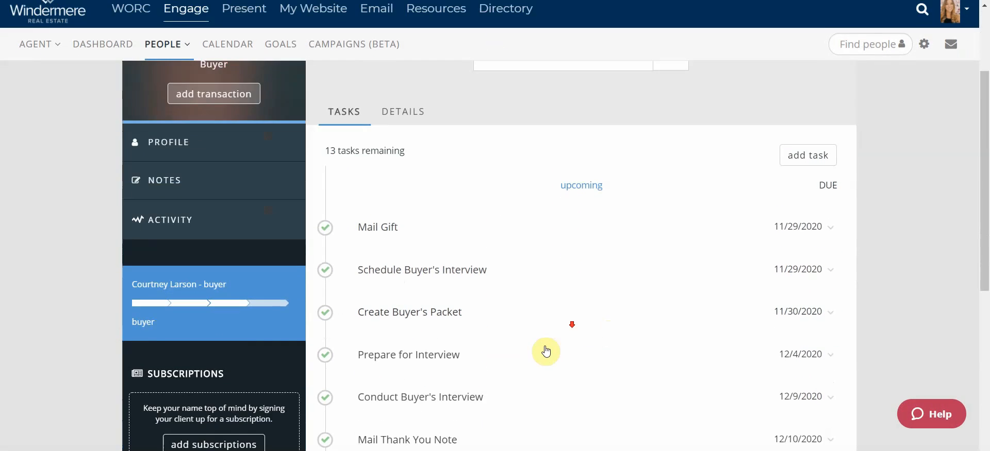
scroll(545, 352, "down", 6)
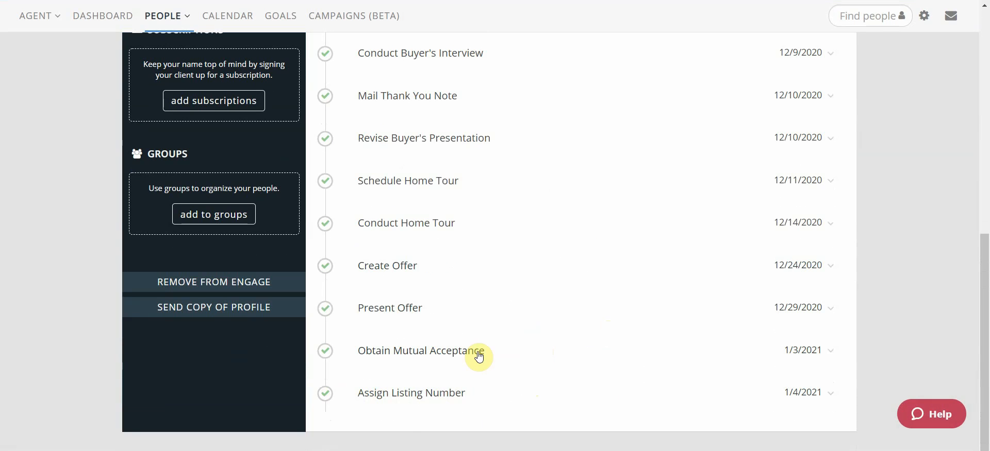
scroll(479, 356, "up", 10)
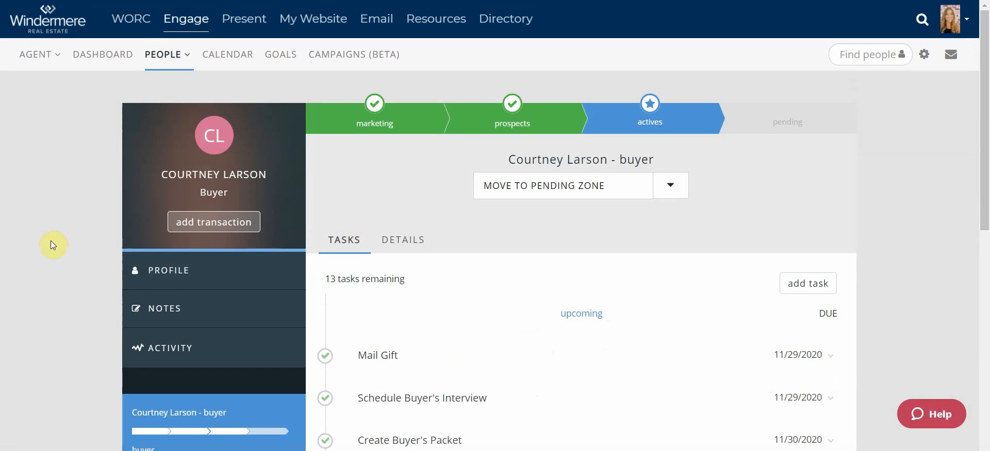
left_click(200, 232)
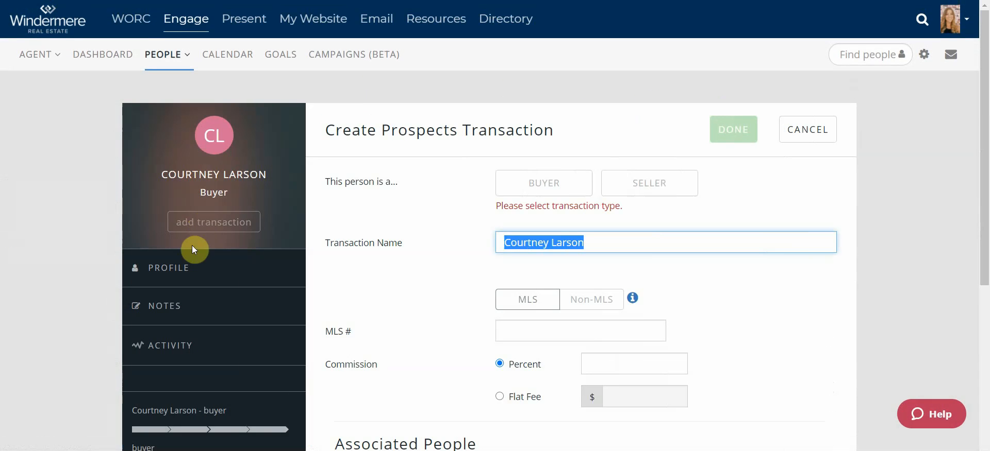
left_click(617, 185)
left_click(549, 185)
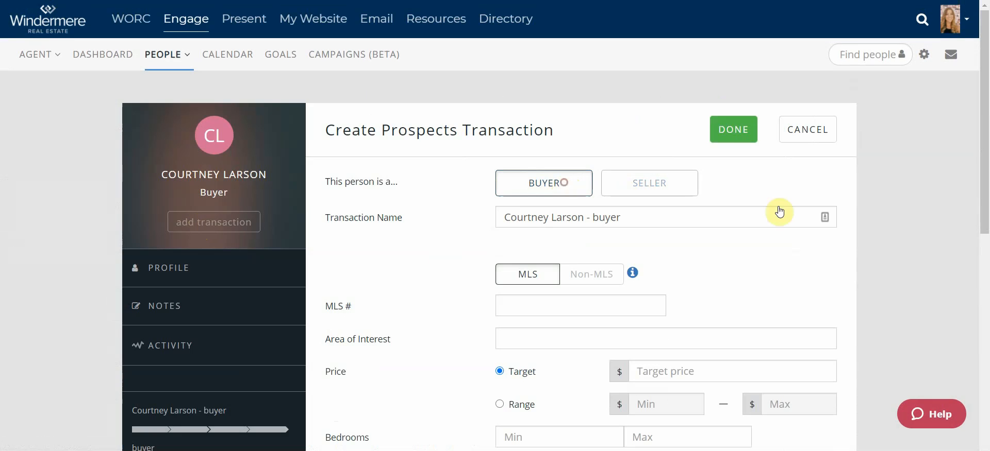
- Link the new transaction to the MLS listing with number 202025102
left_click(541, 301)
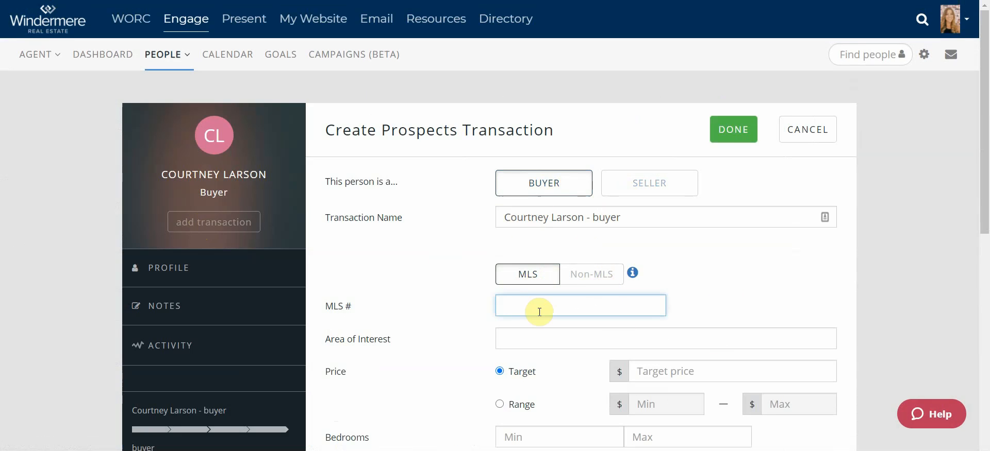
right_click(538, 312)
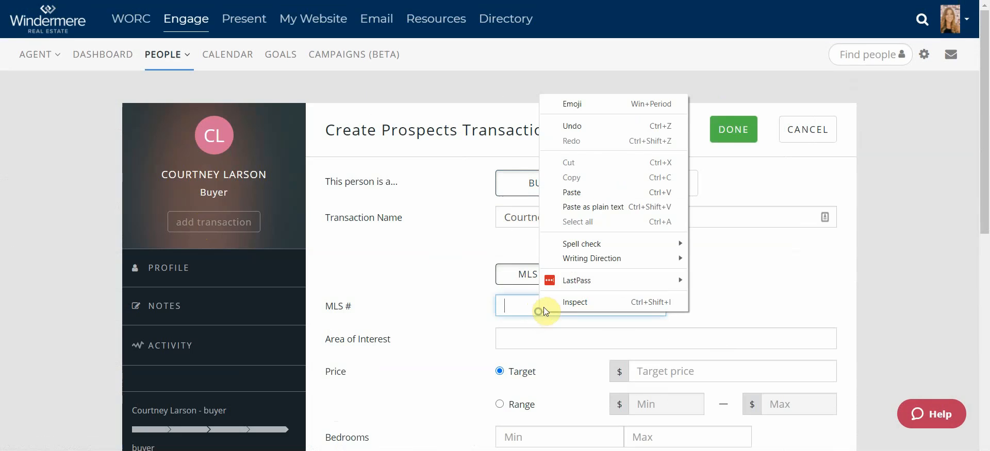
left_click(571, 191)
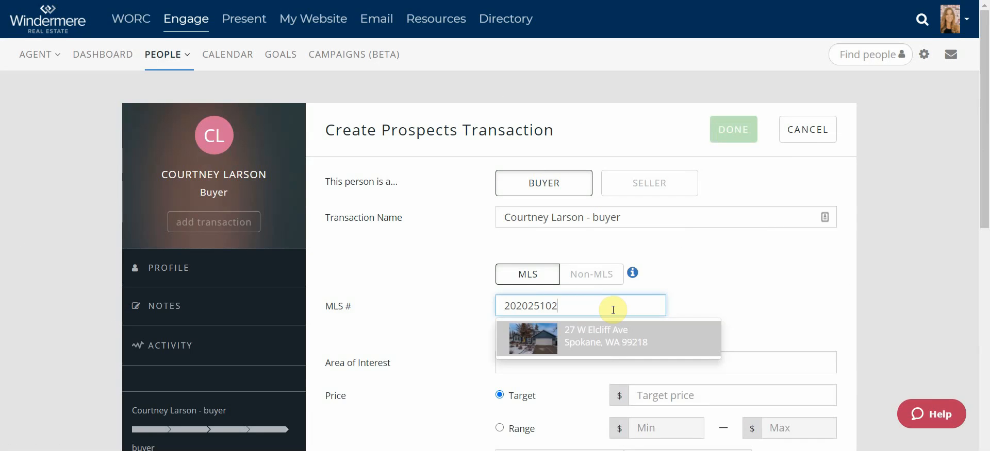
left_click(558, 336)
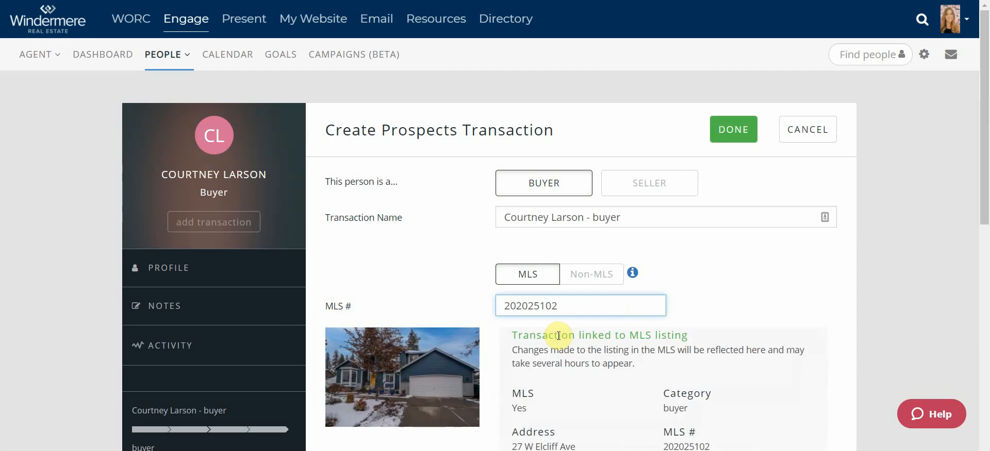
- Set the transaction's commission to 3 percent
scroll(630, 327, "down", 4)
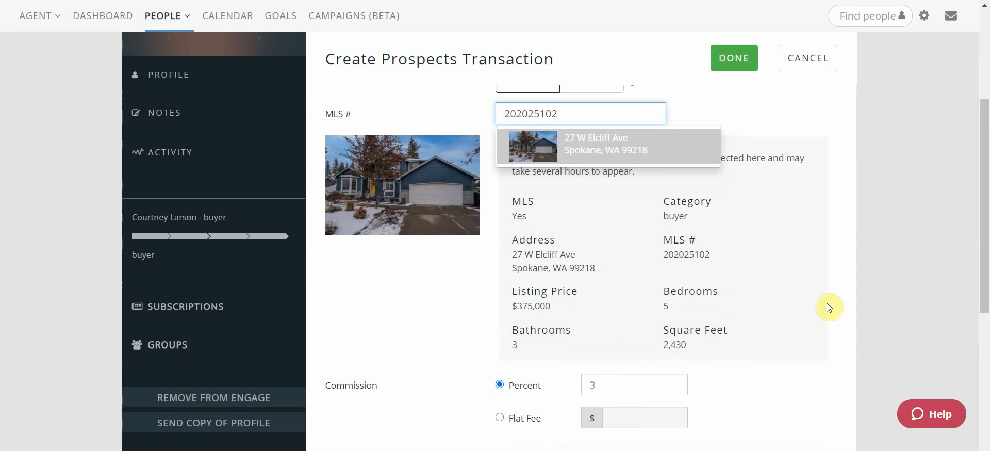
left_click(630, 393)
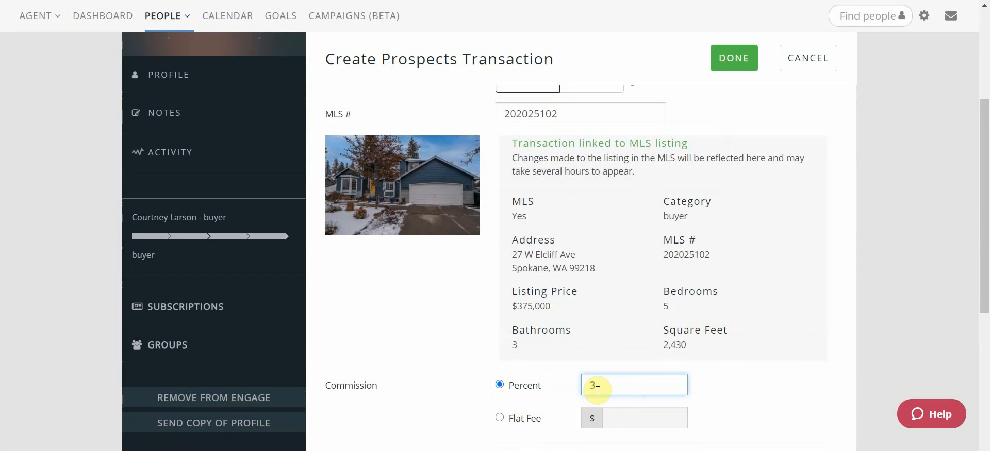
type("3")
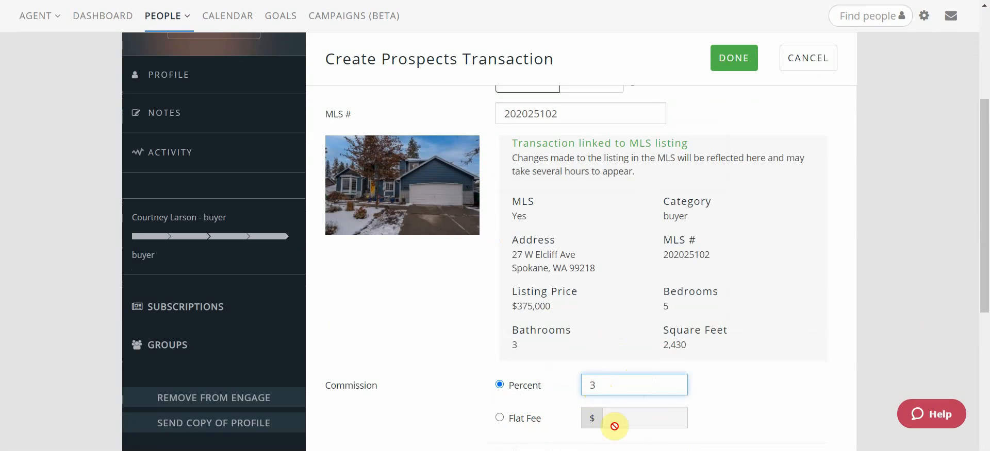
- Try adding an existing person as an associated client of the transaction and remove that client again
scroll(657, 416, "down", 4)
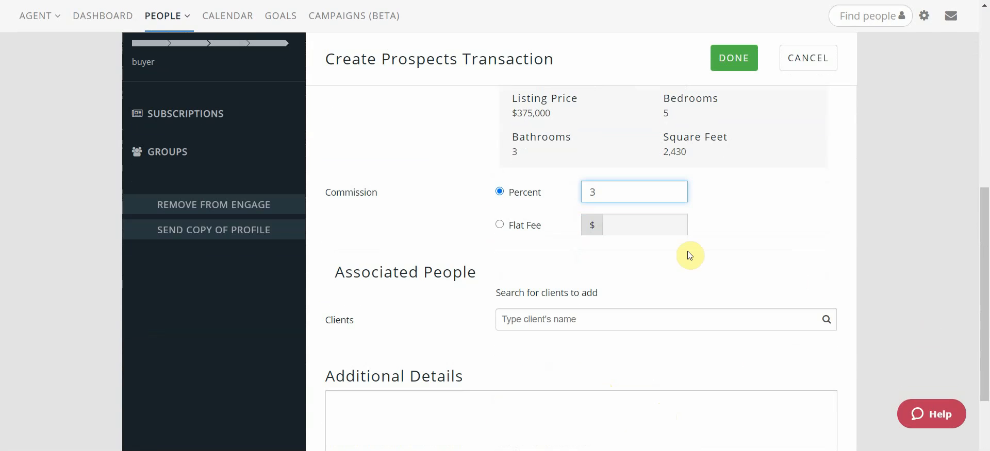
left_click(667, 317)
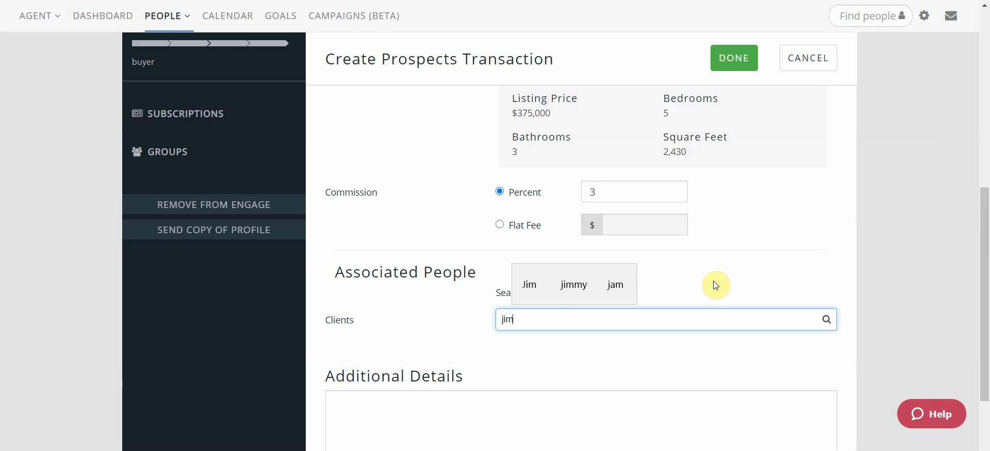
left_click(516, 350)
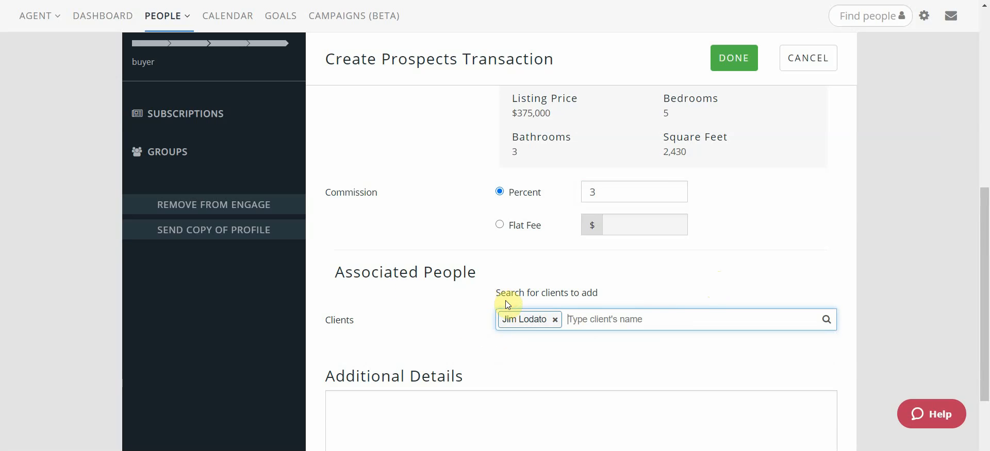
scroll(265, 294, "up", 5)
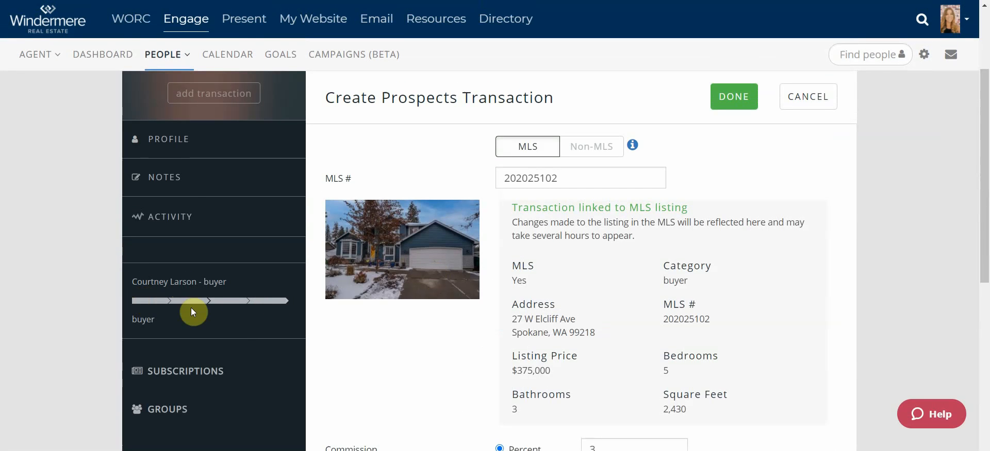
scroll(556, 334, "down", 4)
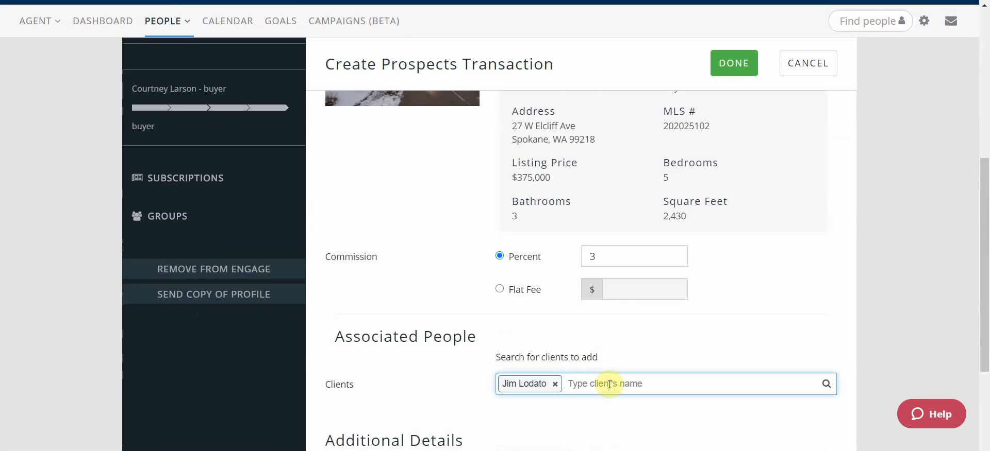
left_click(555, 385)
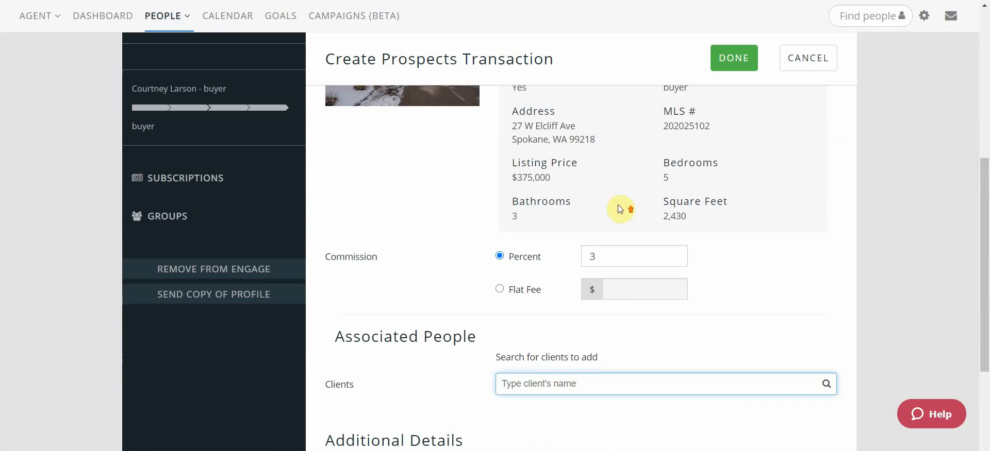
- Save the second buyer transaction with its linked listing and commission
scroll(744, 205, "up", 5)
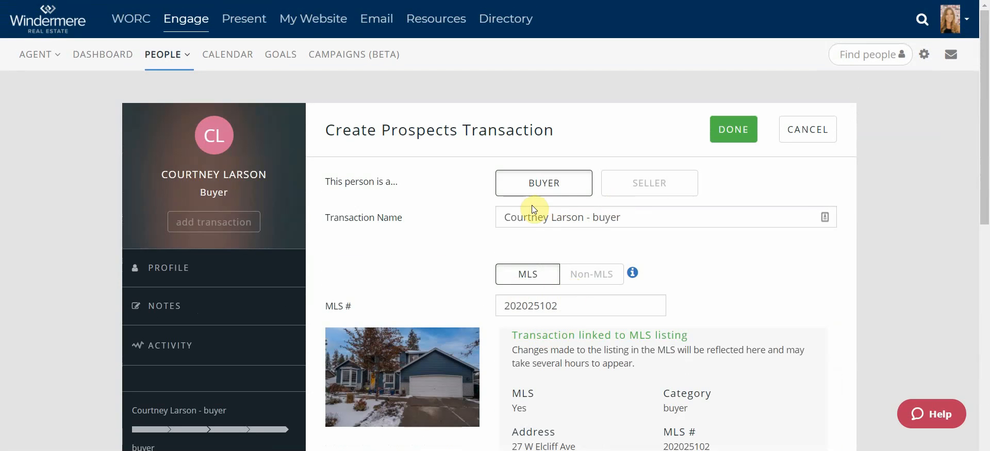
left_click(717, 130)
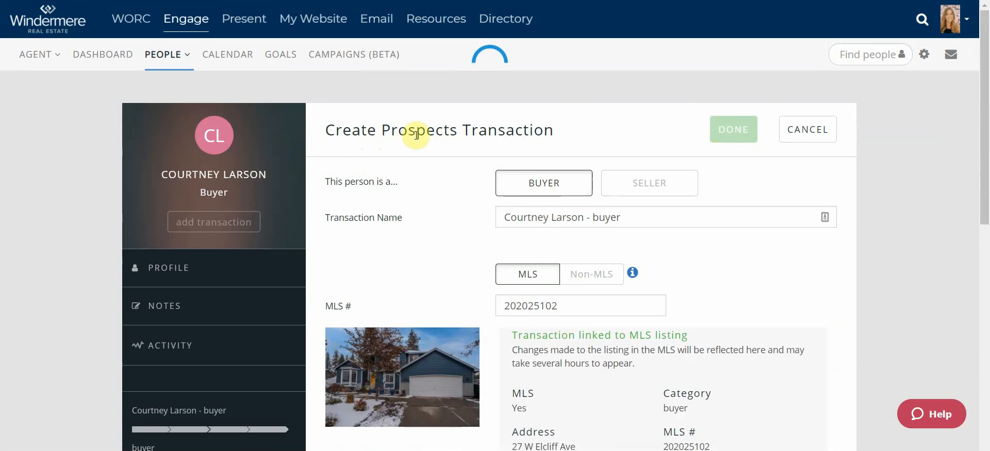
- Move the new MLS-linked buyer transaction forward to the active zone and confirm the move
scroll(502, 196, "down", 5)
scroll(513, 205, "up", 5)
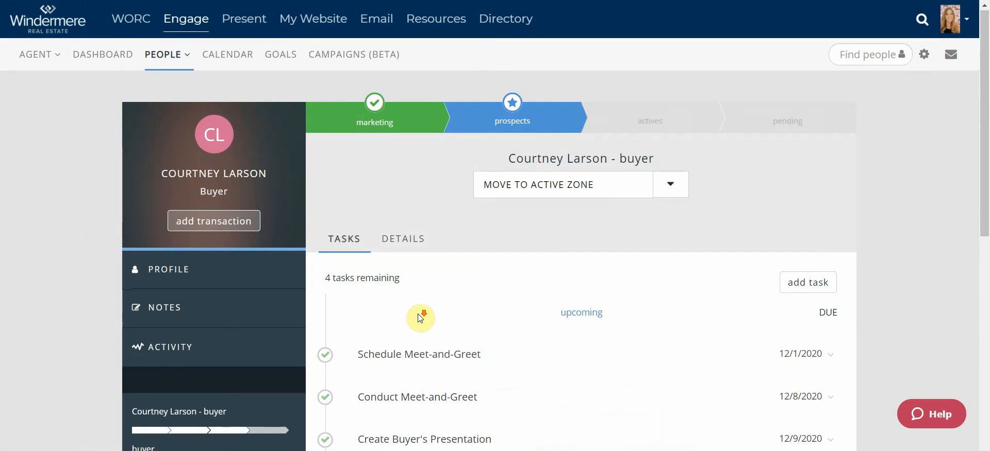
scroll(440, 280, "down", 1)
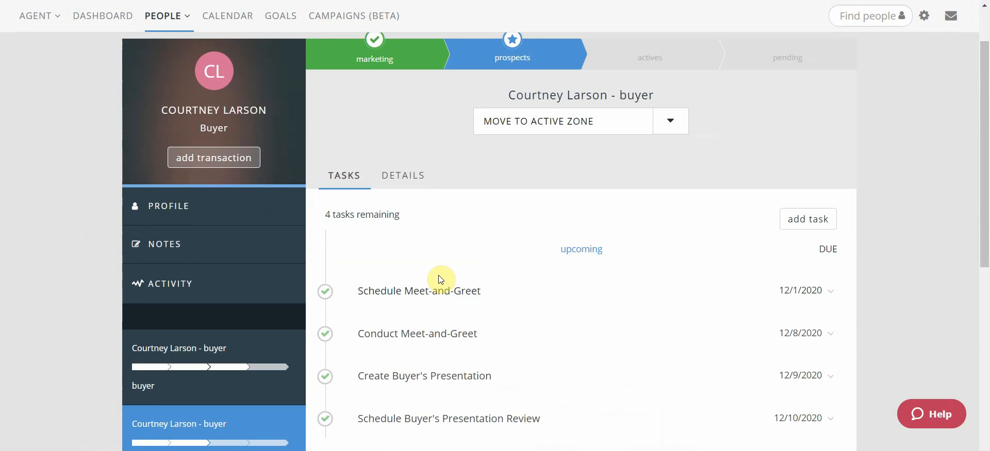
scroll(687, 247, "down", 6)
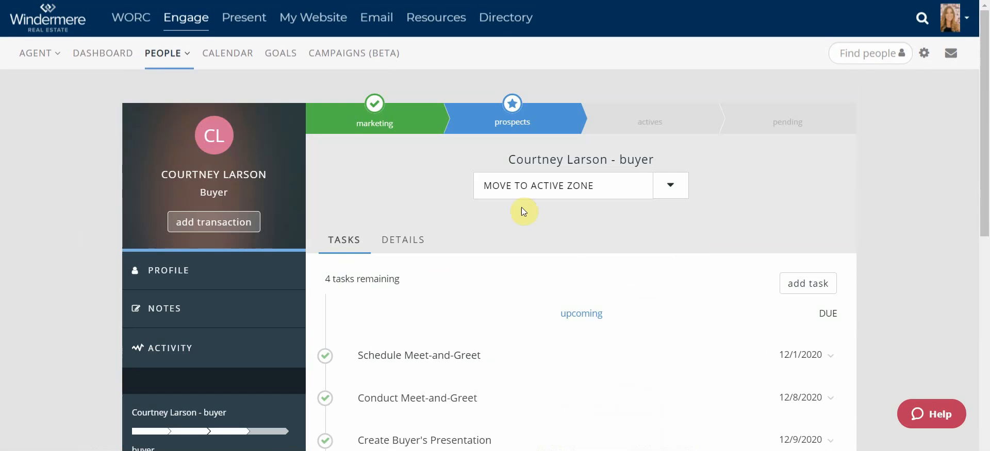
left_click(586, 191)
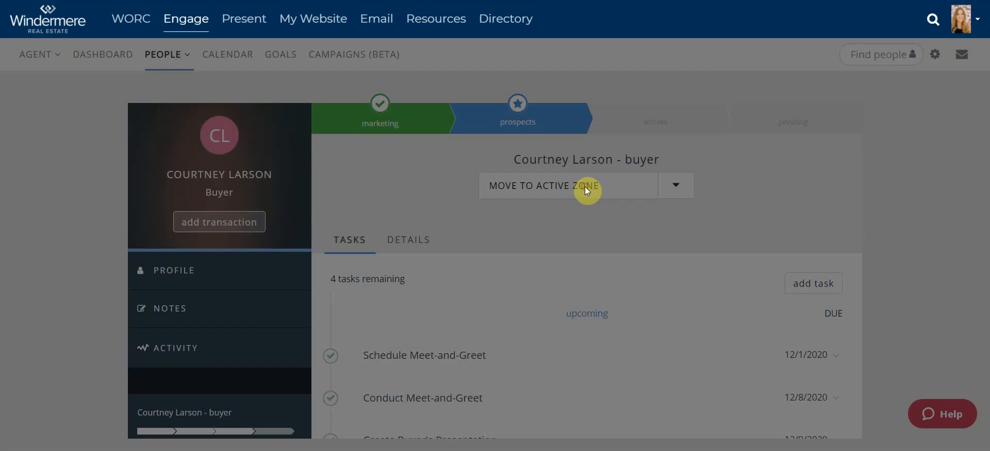
left_click(347, 206)
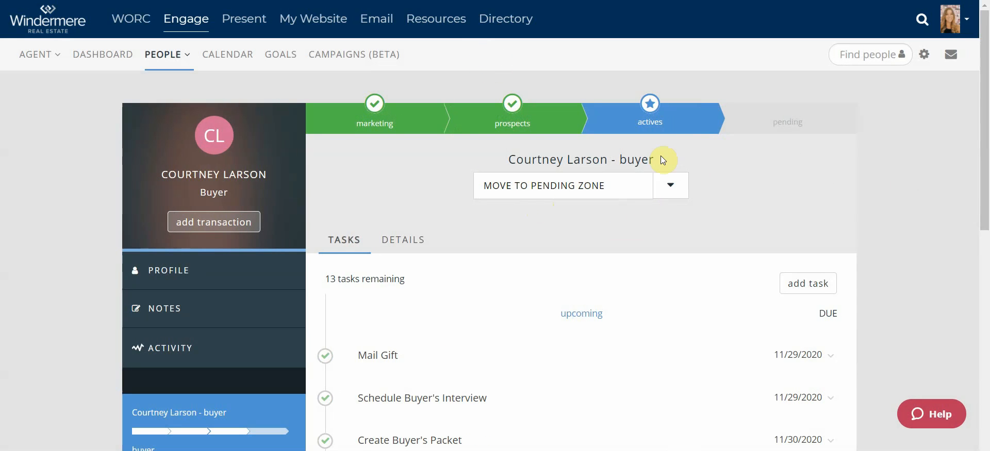
- Move the transaction to the pending zone with an estimated close date of 11/24/2020
left_click(592, 199)
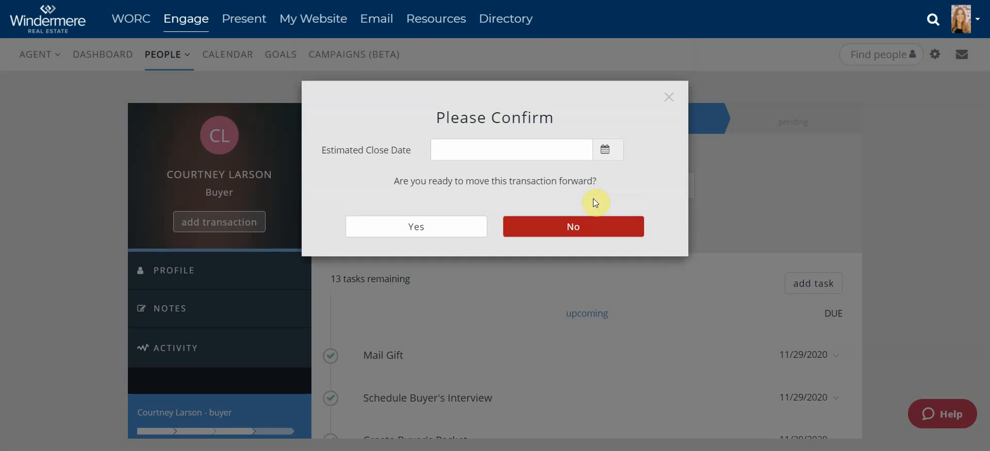
left_click(603, 148)
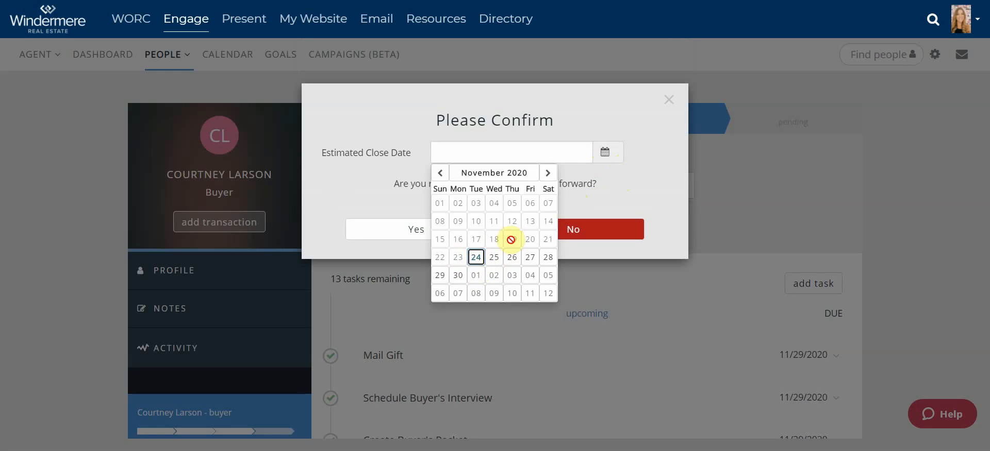
left_click(476, 258)
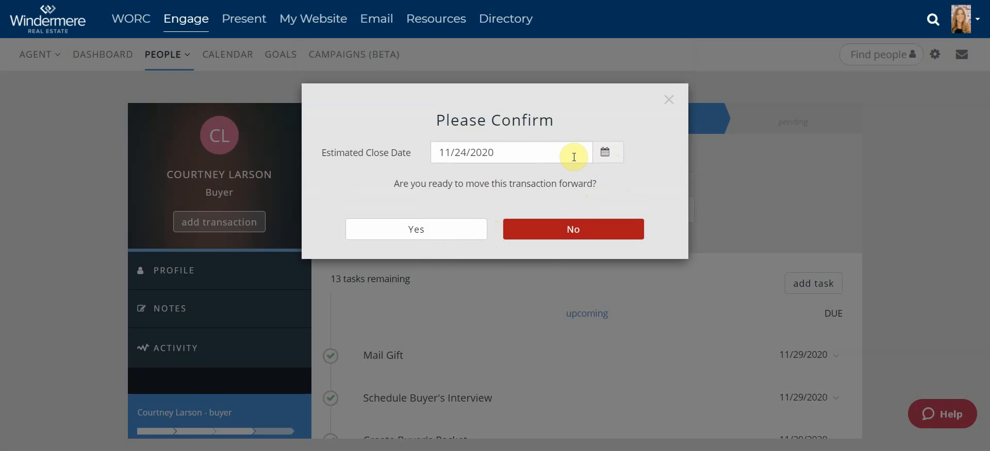
left_click(410, 227)
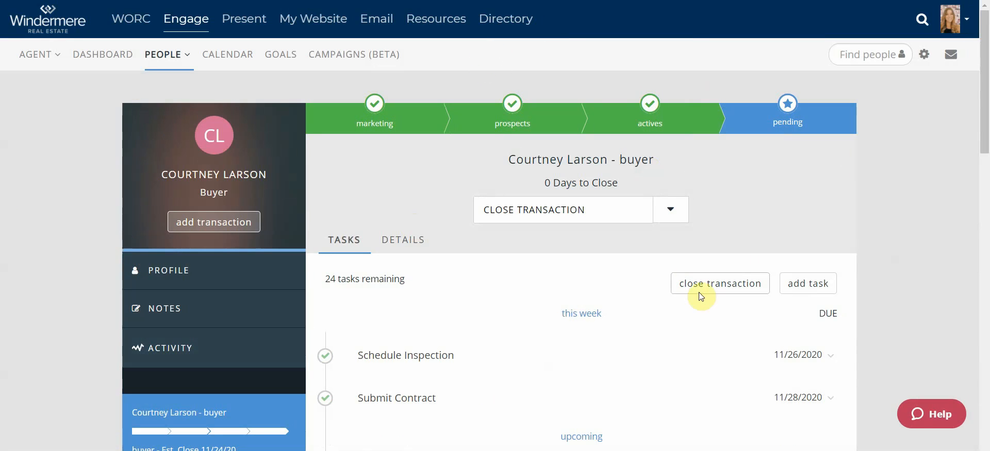
- Close the transaction without informing the "Just Sold" subscribers, continuing despite the incomplete tasks
left_click(557, 217)
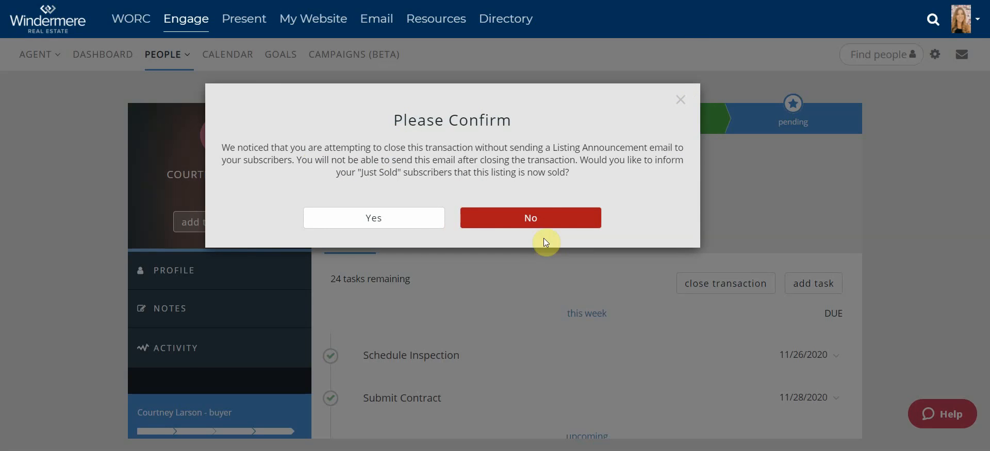
left_click(541, 222)
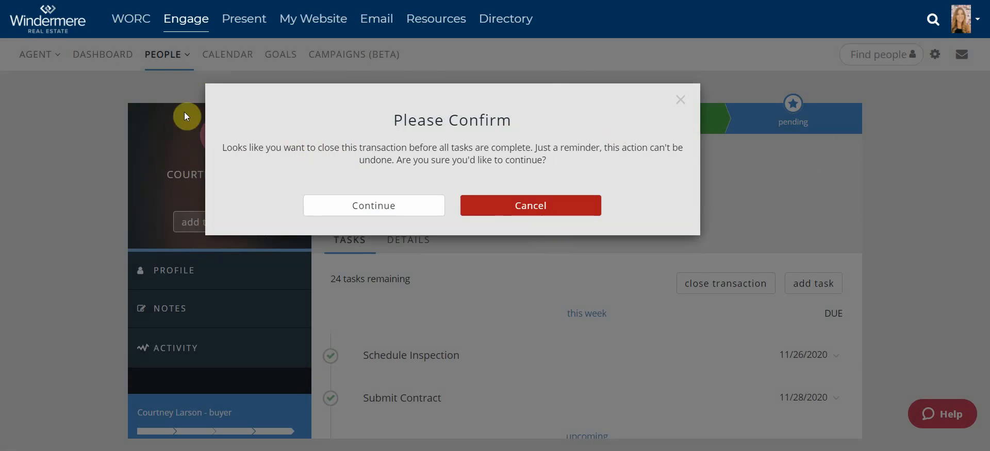
left_click(365, 204)
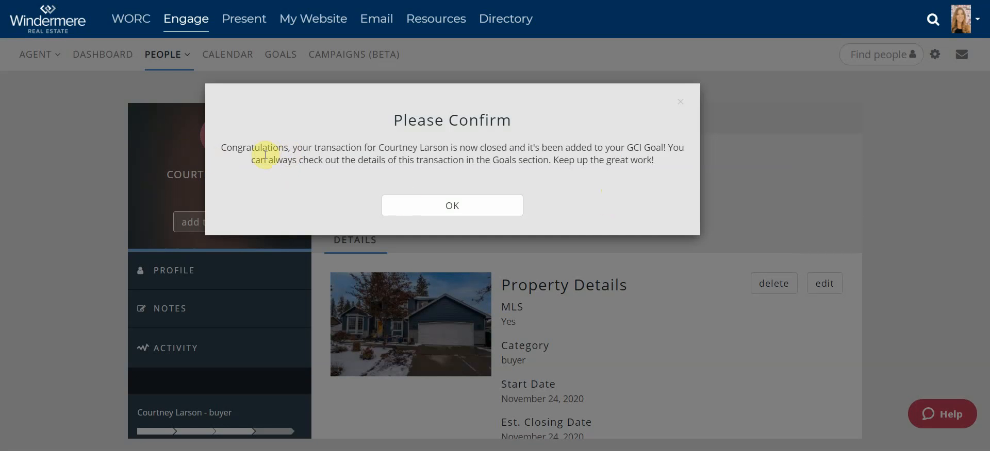
left_click_drag(362, 148, 676, 161)
left_click(670, 163)
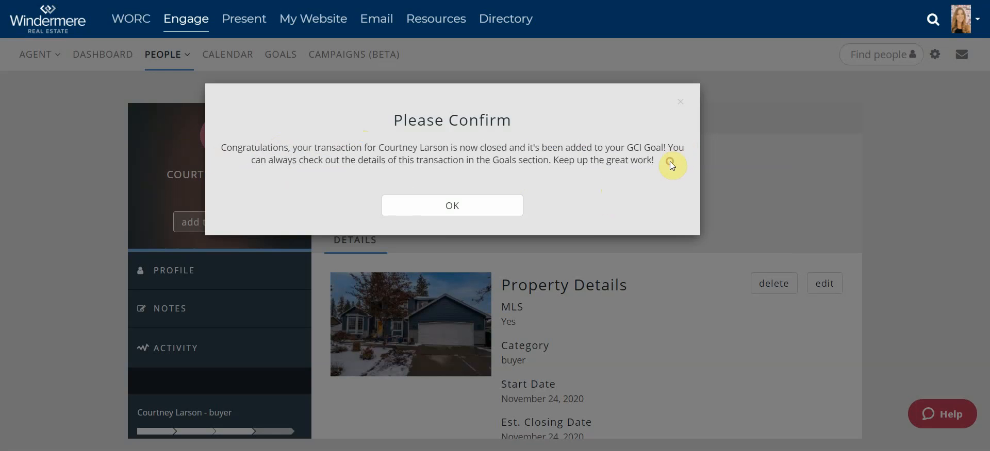
left_click(452, 209)
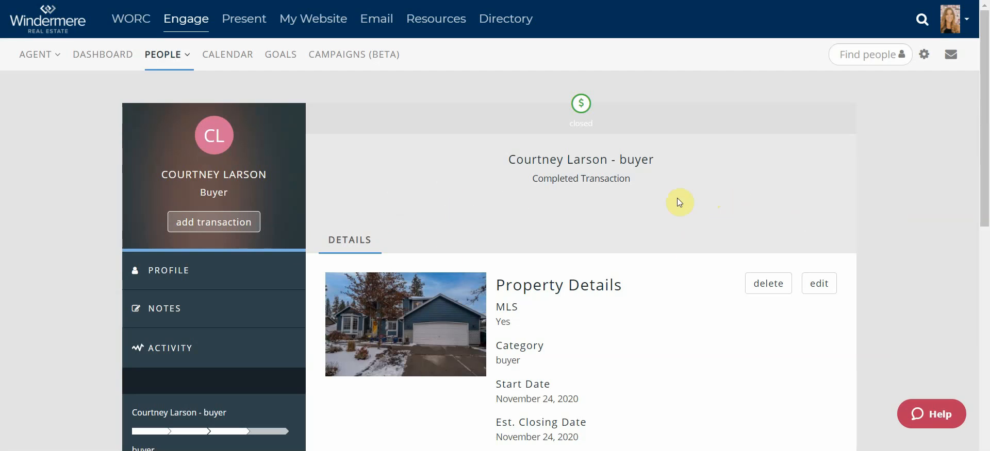
- Review the closed transaction's property details and its entry in the contact's transaction list
scroll(572, 181, "down", 1)
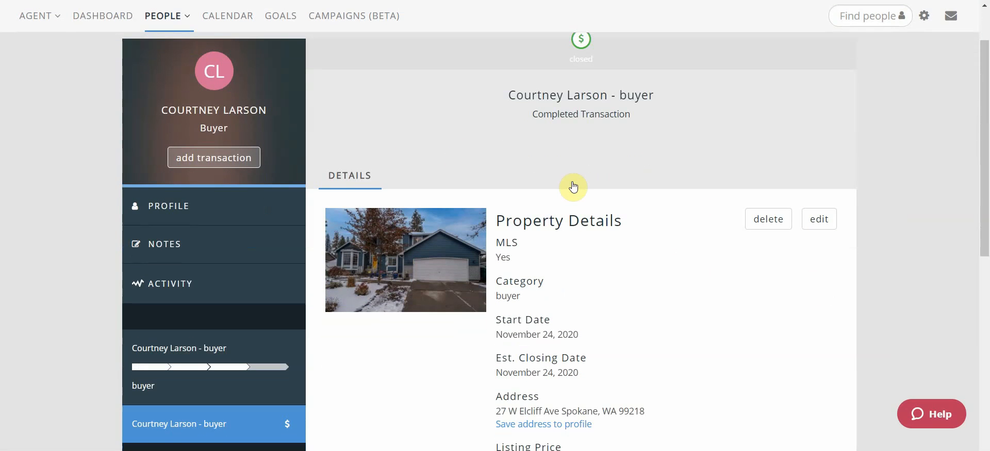
scroll(416, 303, "down", 3)
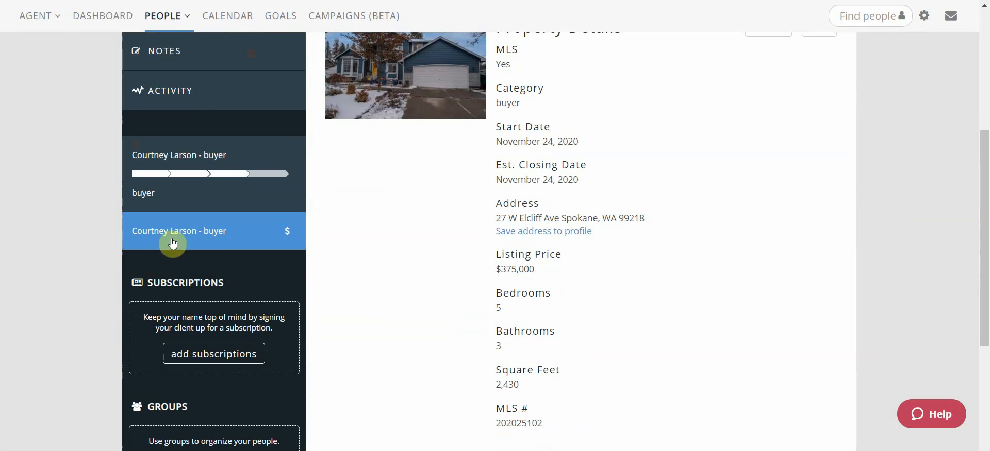
left_click(160, 235)
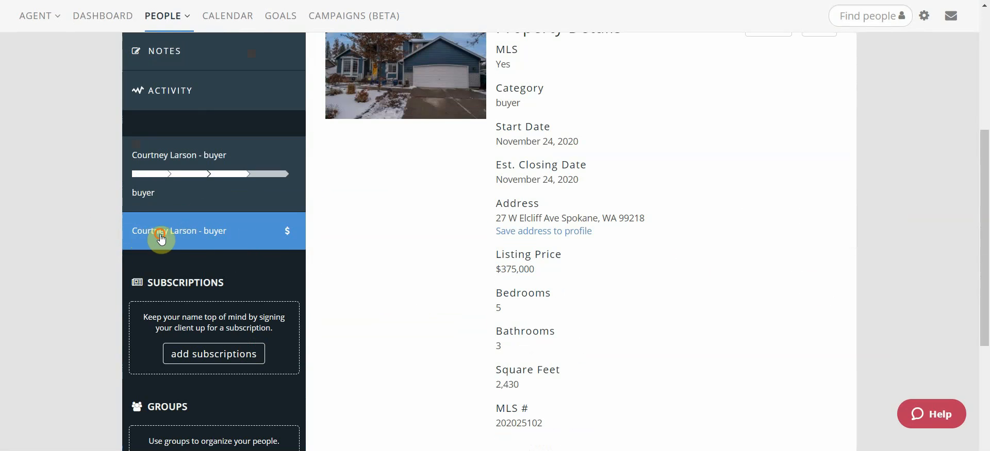
left_click_drag(160, 235, 284, 239)
left_click(370, 247)
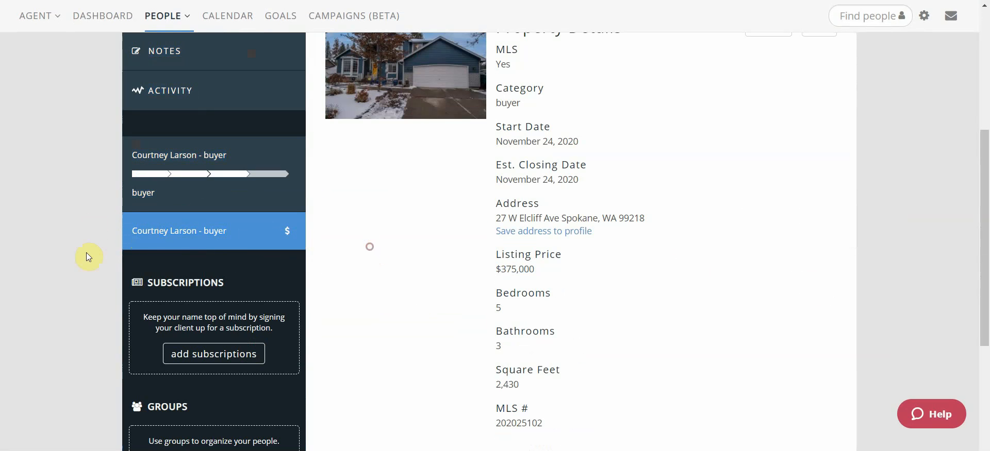
scroll(636, 325, "up", 5)
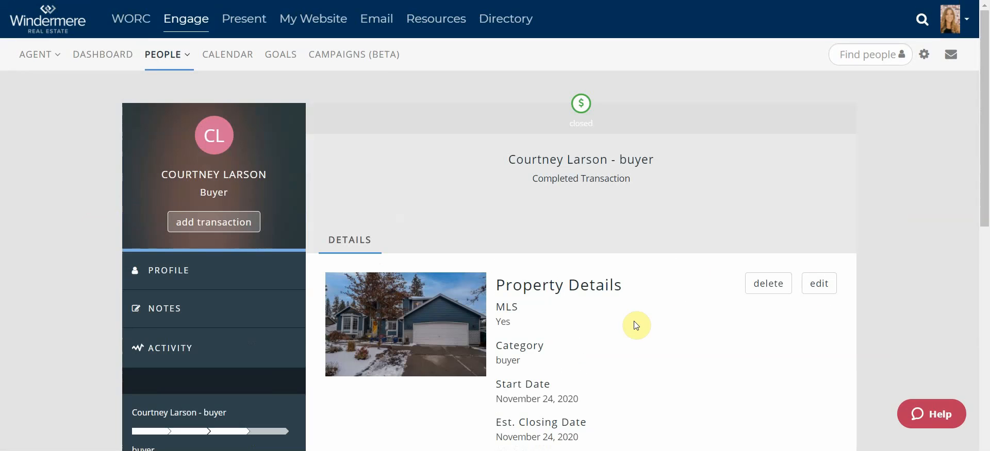